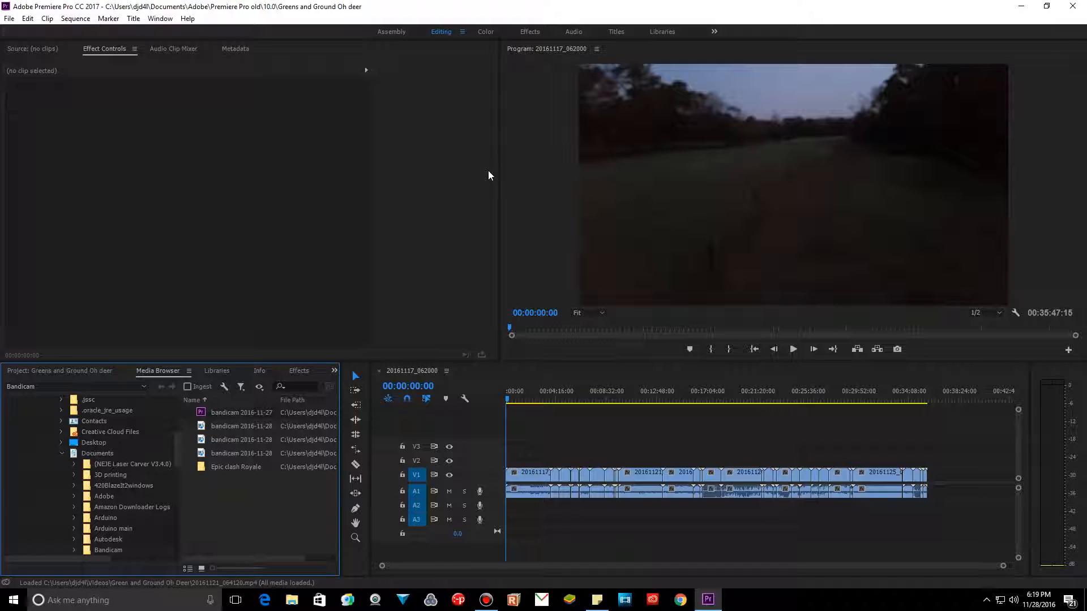
Step: Switch to Creative Cloud to view the installed apps, then close its window
left_click(660, 603)
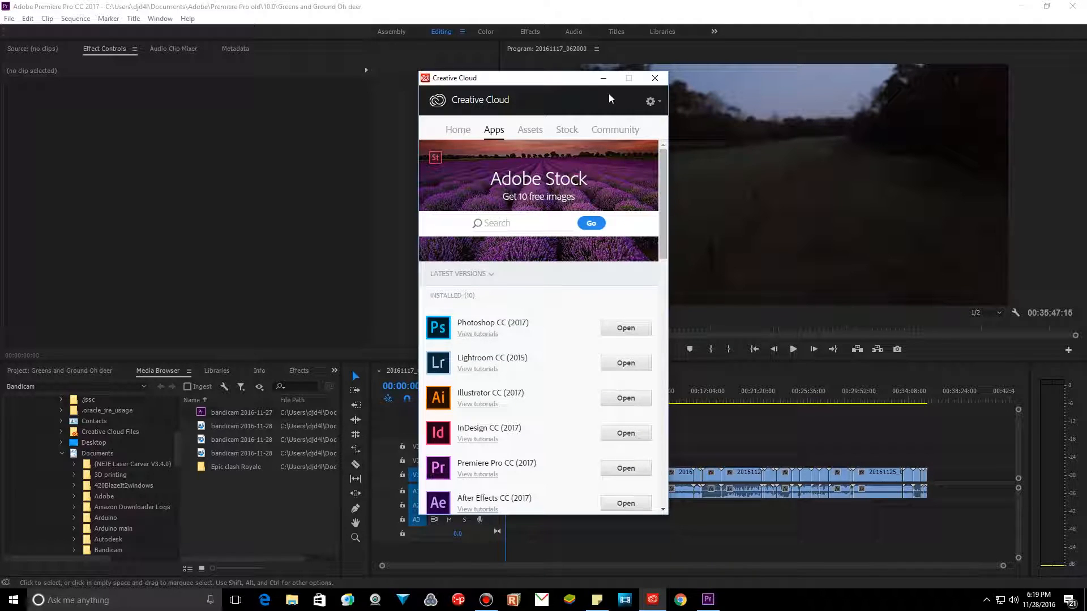
left_click(655, 78)
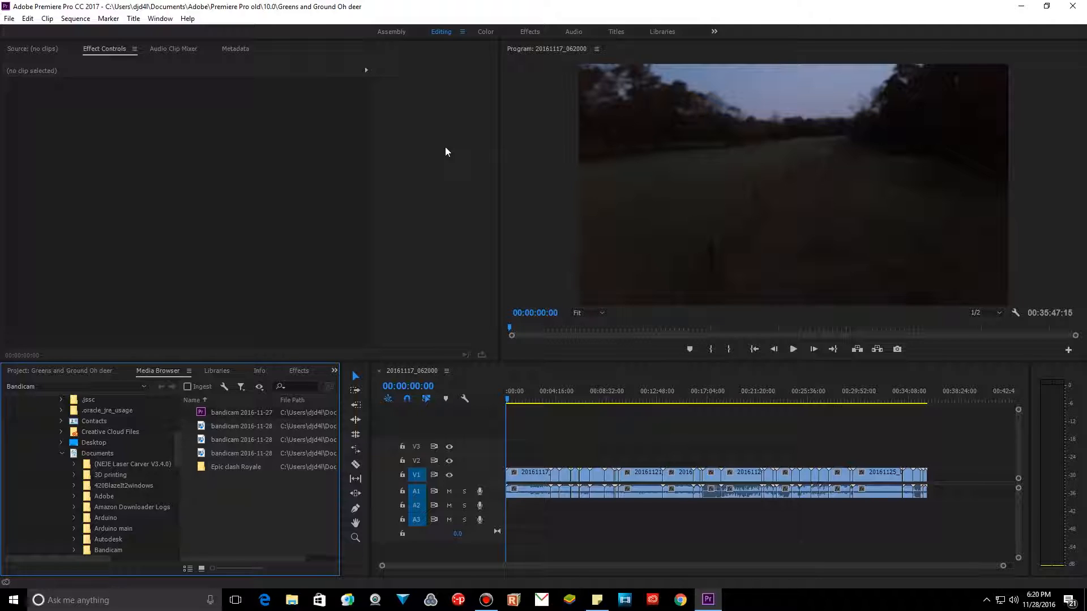
Step: Run %appdata% from the Windows Run dialog and open the Adobe folder inside Roaming
left_click(79, 597)
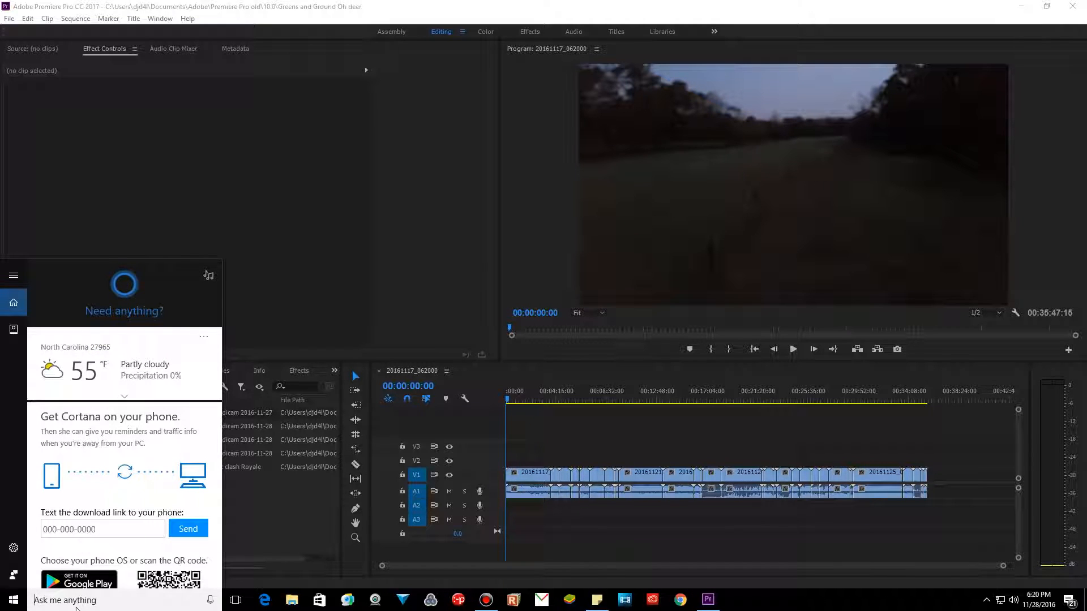
type("run")
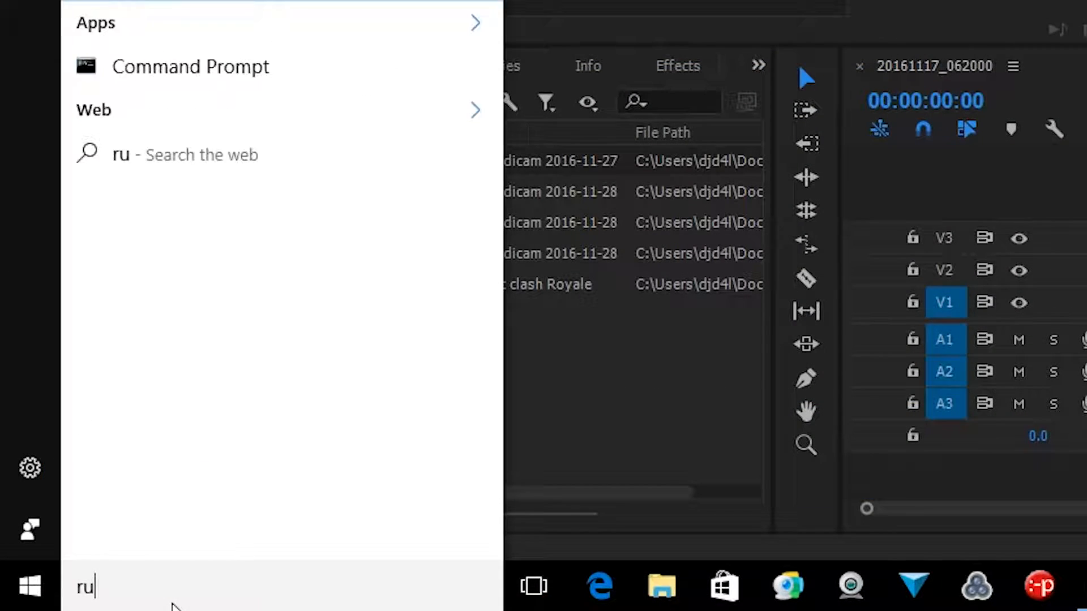
key("Return")
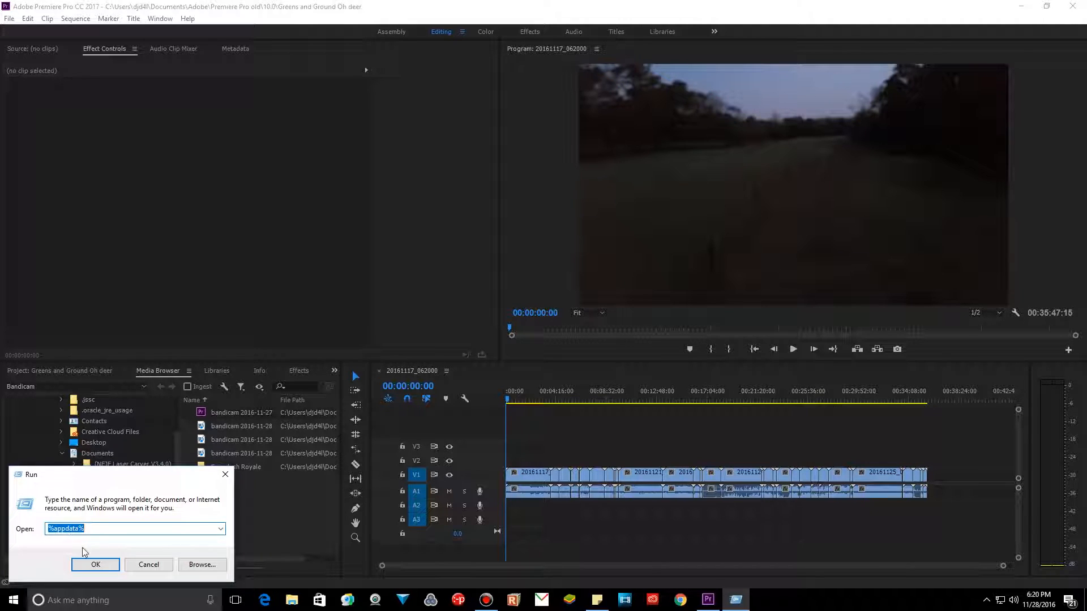
left_click(89, 566)
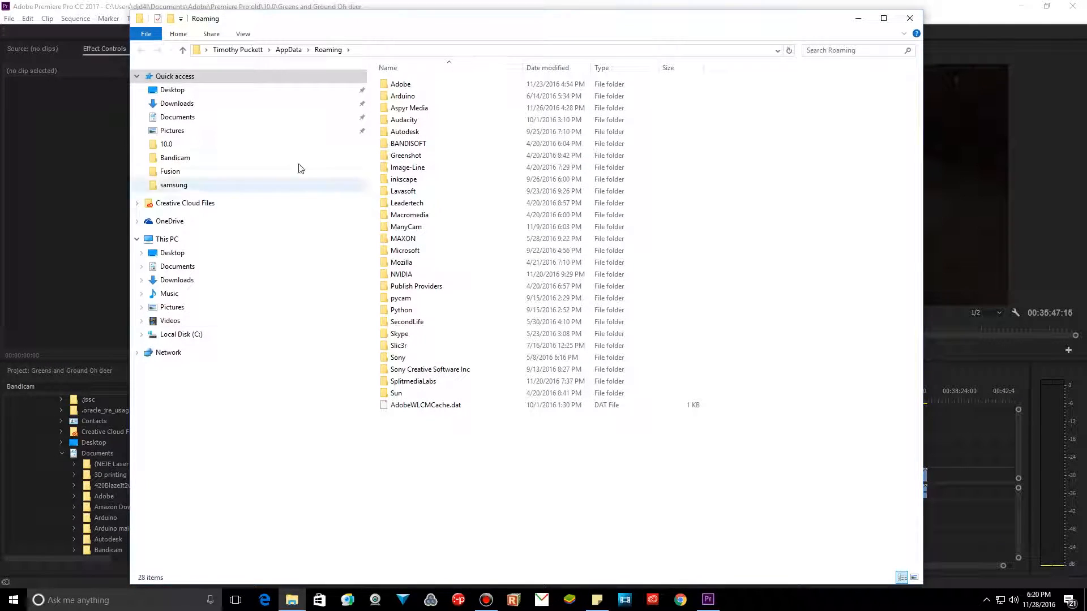
double_click(399, 87)
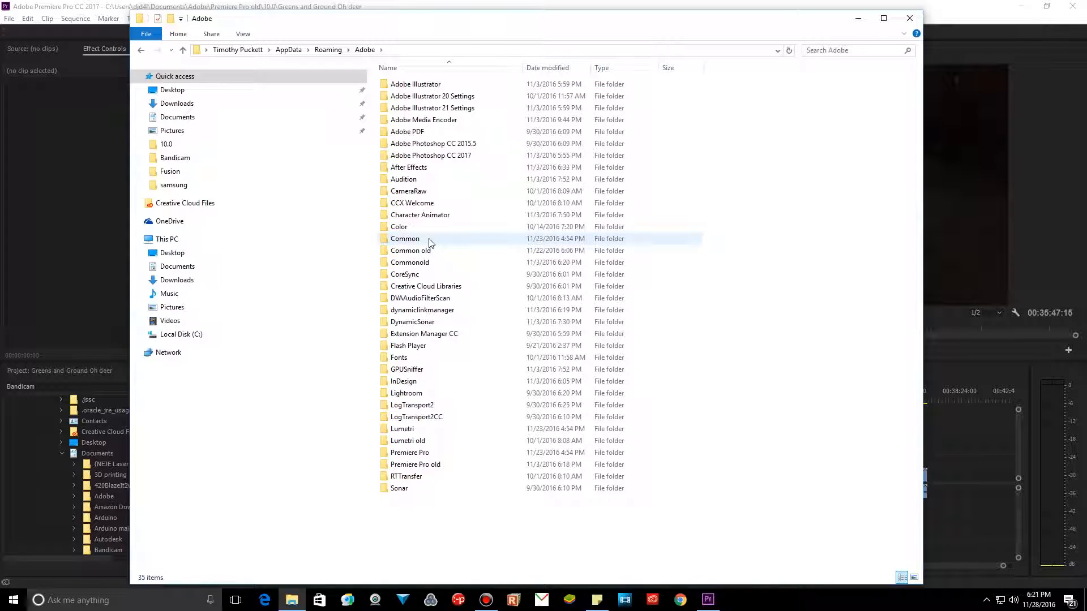
Step: Try renaming the Common folder as Common old, but restore its original name before confirming
mouse_move(409, 249)
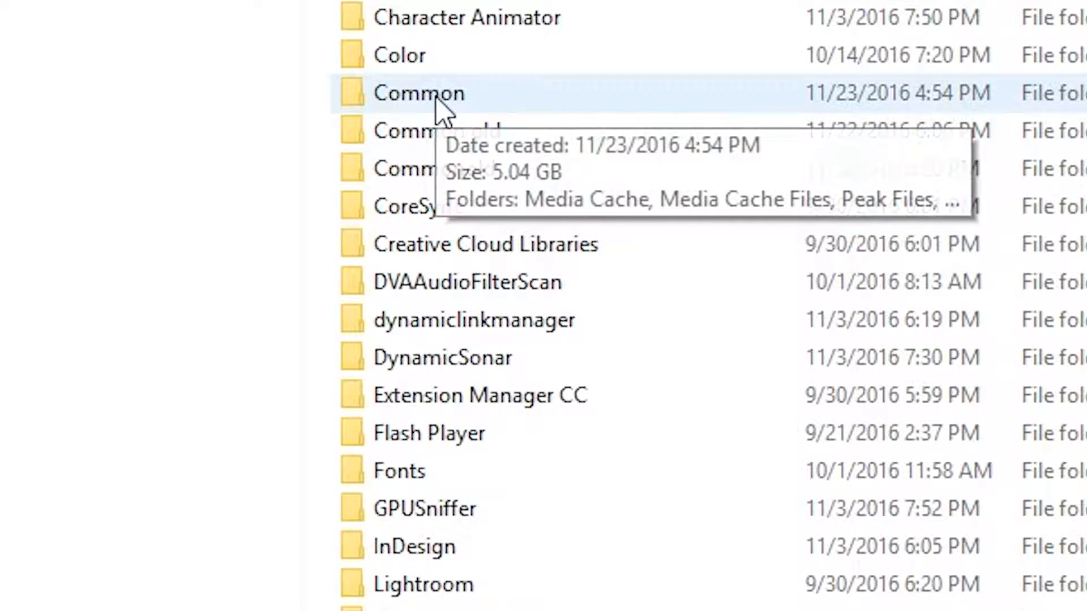
left_click(436, 97)
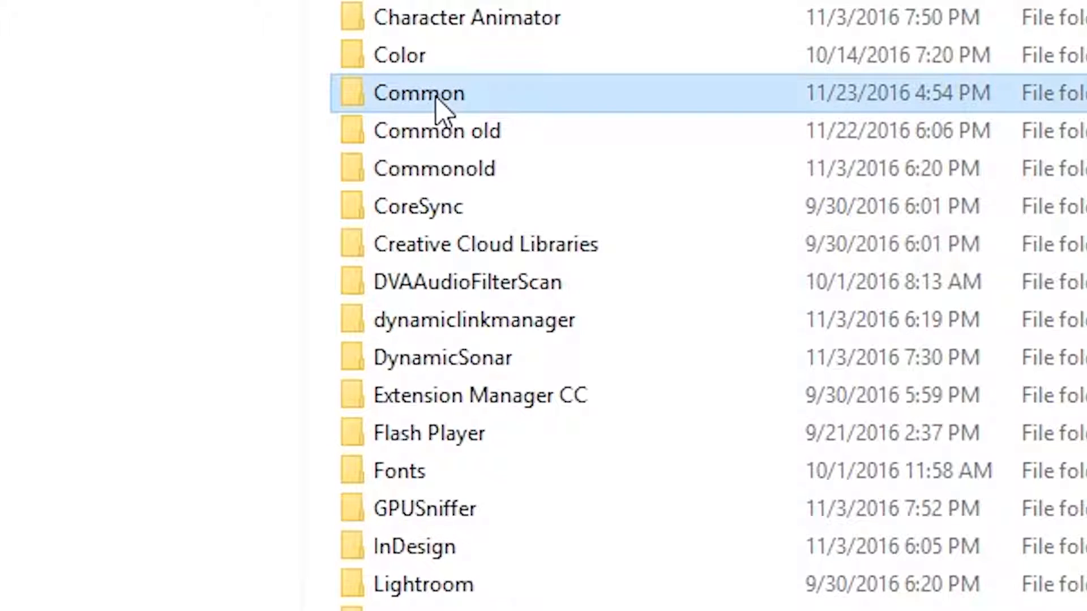
left_click(437, 97)
left_click(478, 93)
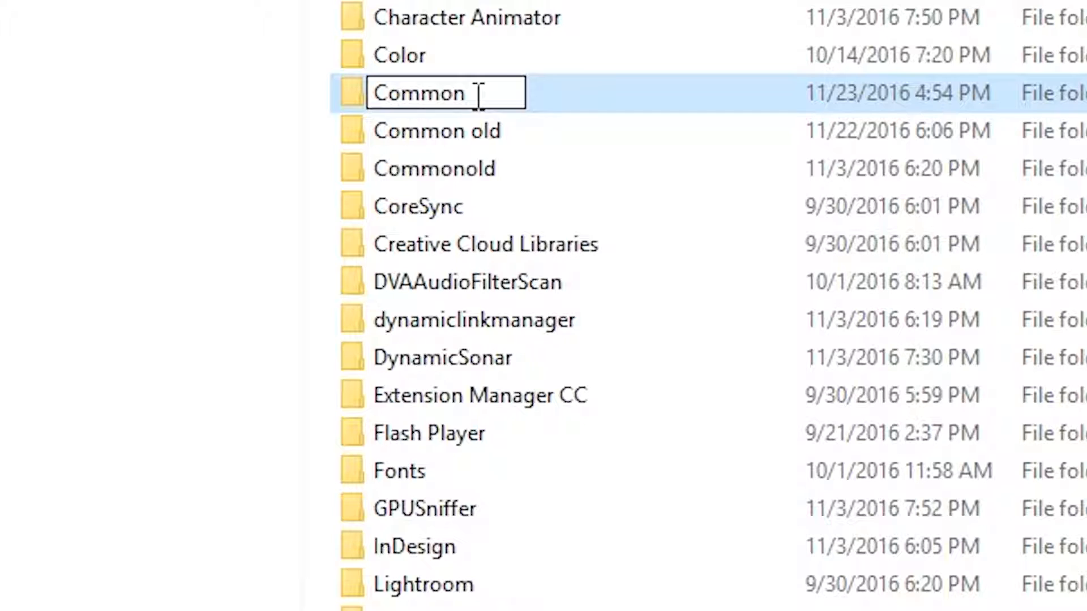
type("old")
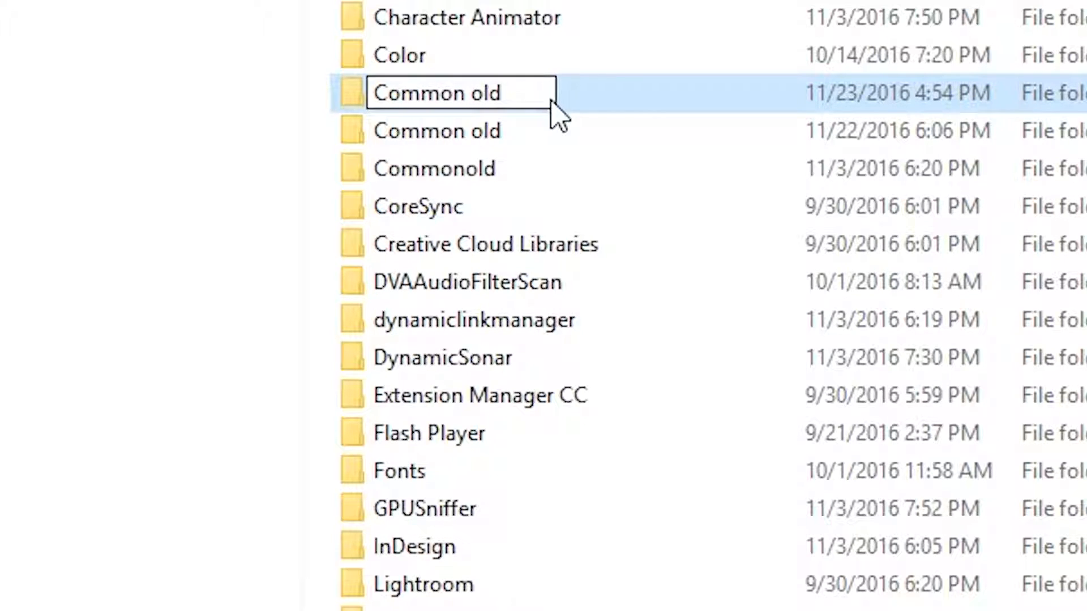
key("BackSpace")
key("BackSpace")
key("BackSpace")
key("BackSpace")
key("Return")
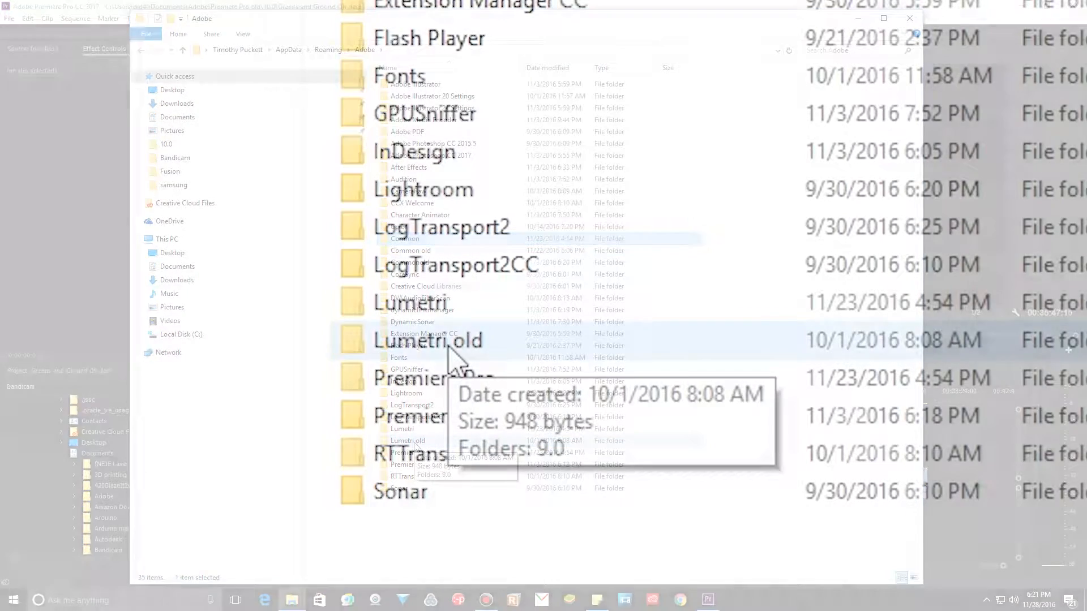
Step: Try renaming the Lumetri folder as Lumetri old, but restore its original name before confirming
left_click(417, 441)
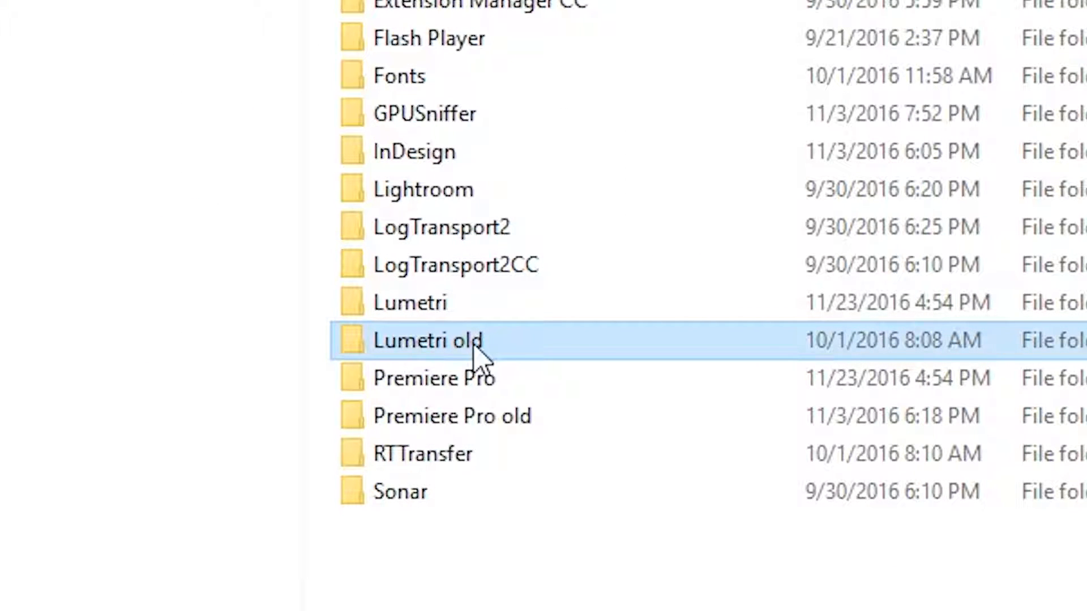
left_click(463, 346)
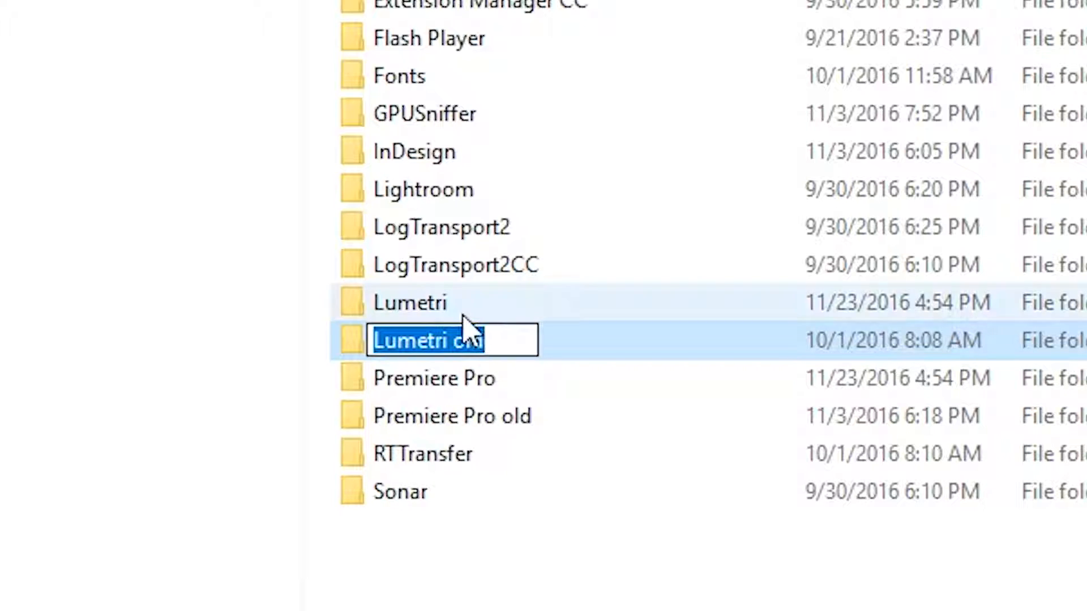
left_click(425, 317)
left_click(424, 315)
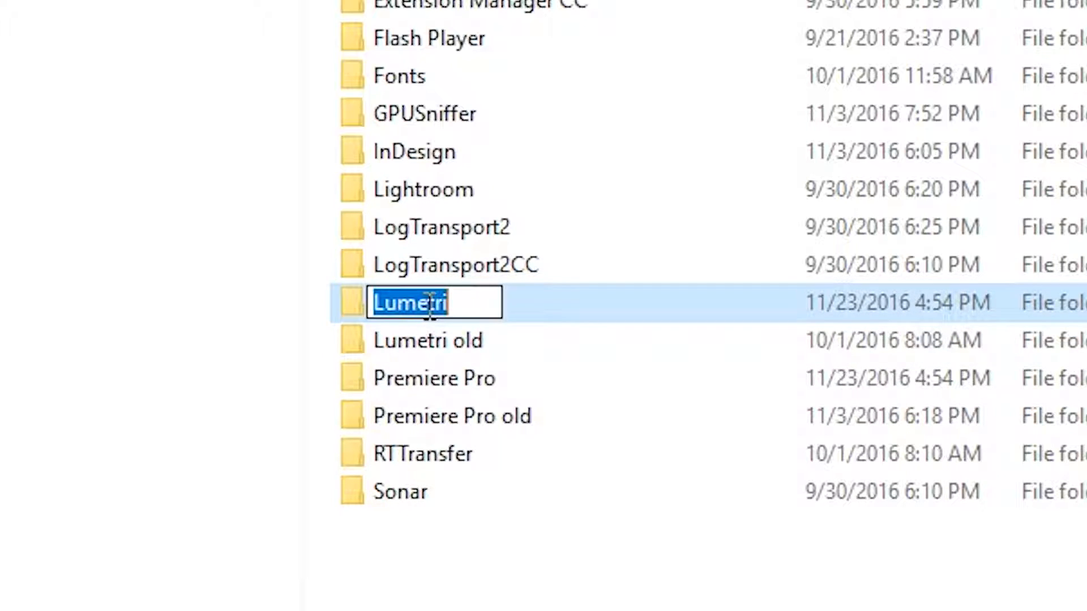
left_click(458, 305)
type("old")
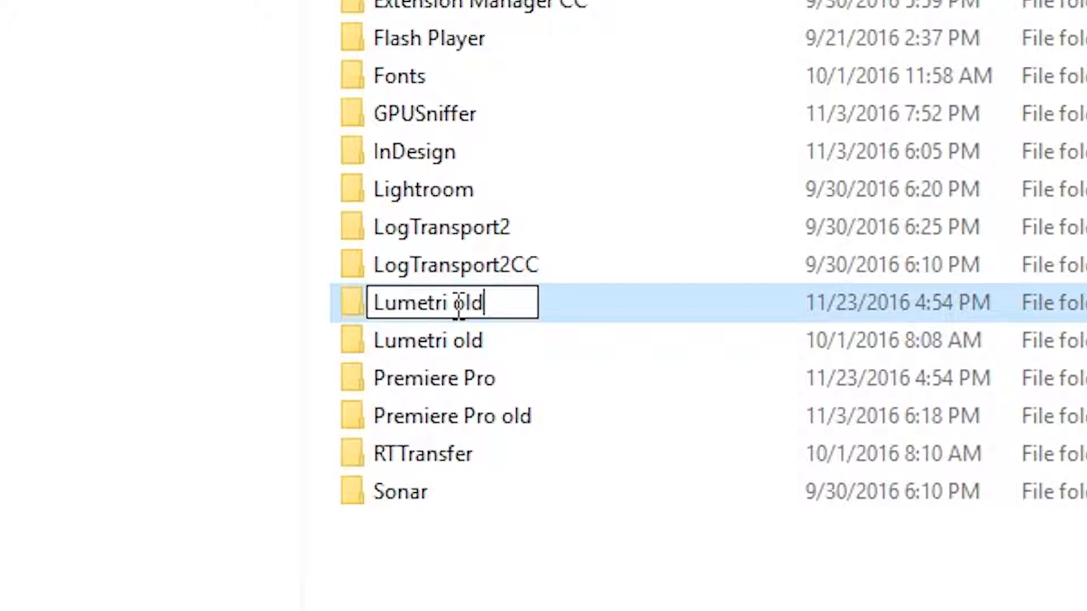
key("BackSpace")
key("BackSpace")
key("BackSpace")
key("BackSpace")
key("Return")
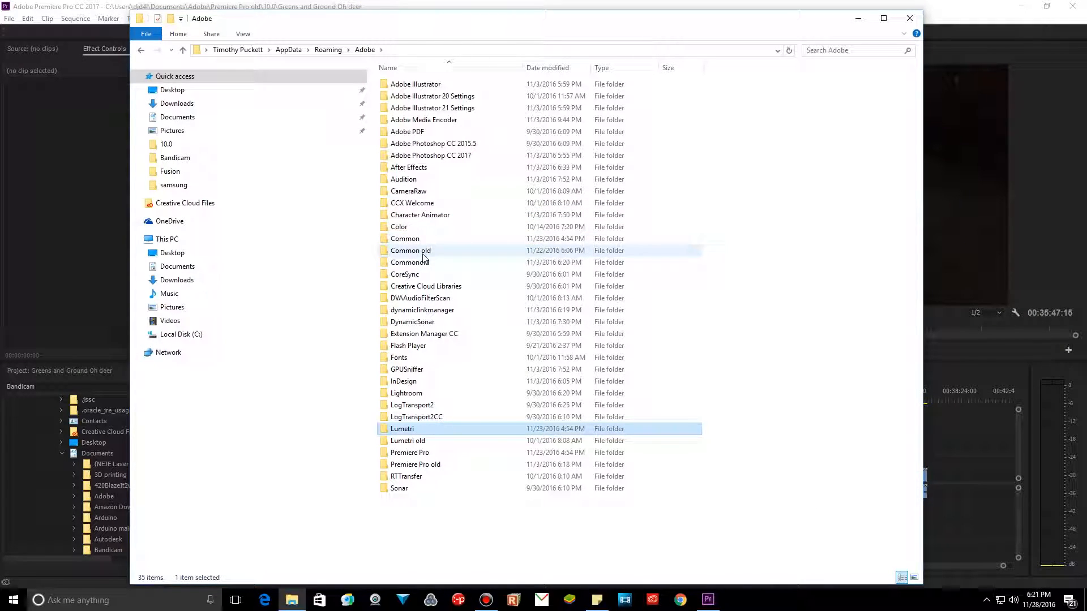
Step: Try renaming the Premiere Pro folder as Premiere Pro old, restore its original name, and close the folder window
left_click(421, 453)
left_click(437, 453)
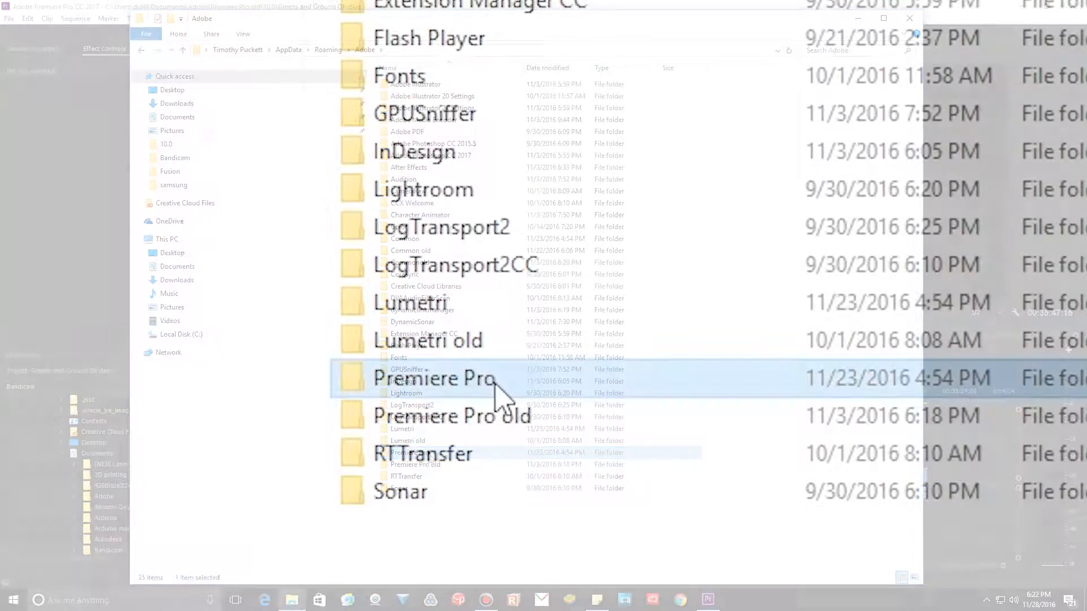
left_click(530, 378)
type("o")
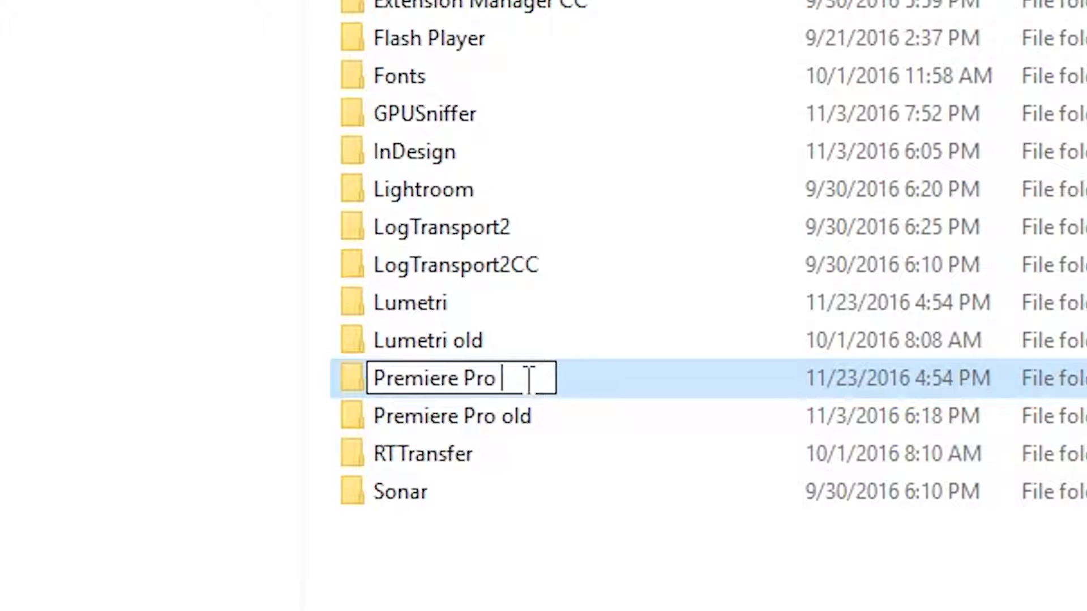
type("ld")
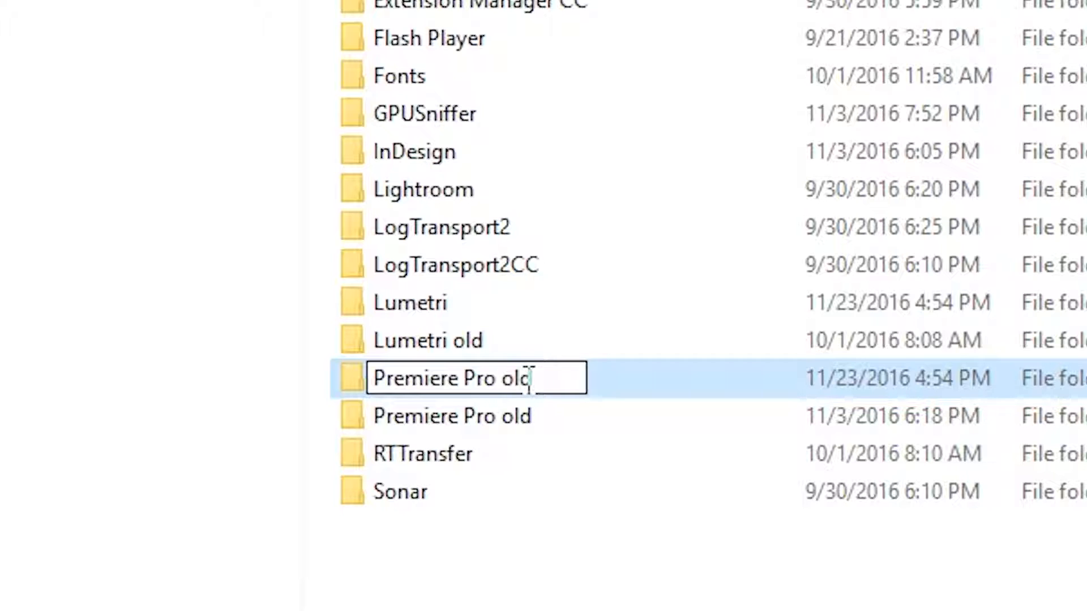
key("BackSpace")
key("BackSpace")
key("BackSpace")
key("BackSpace")
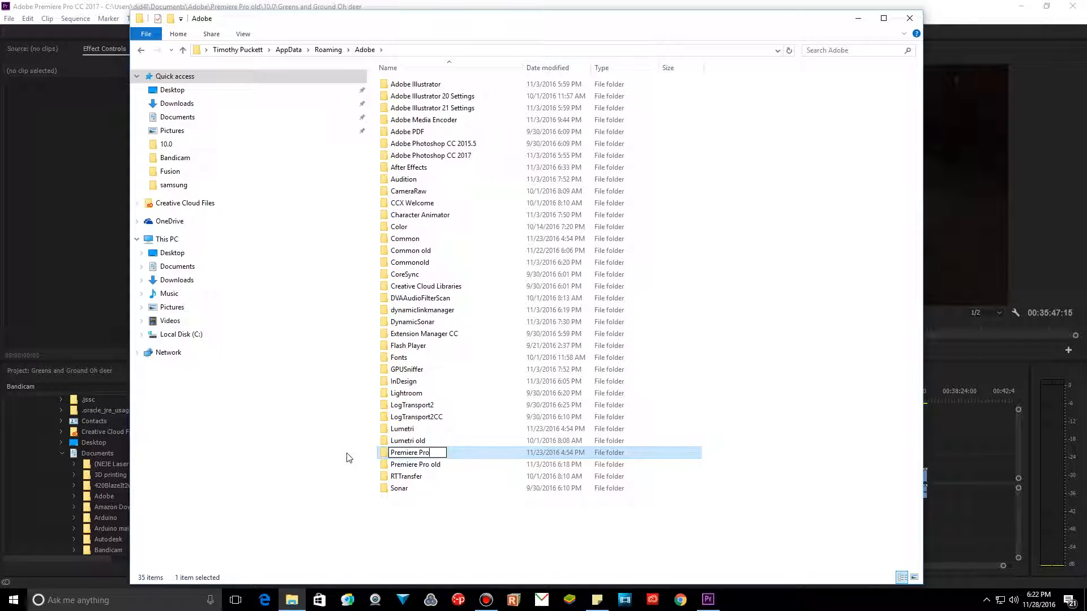
key("Return")
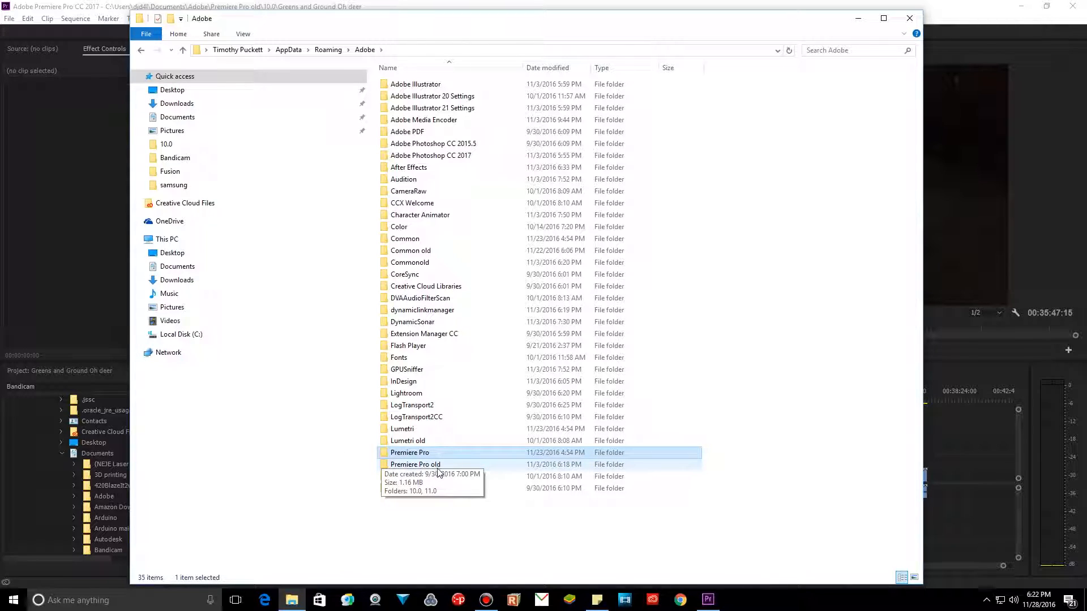
left_click(909, 18)
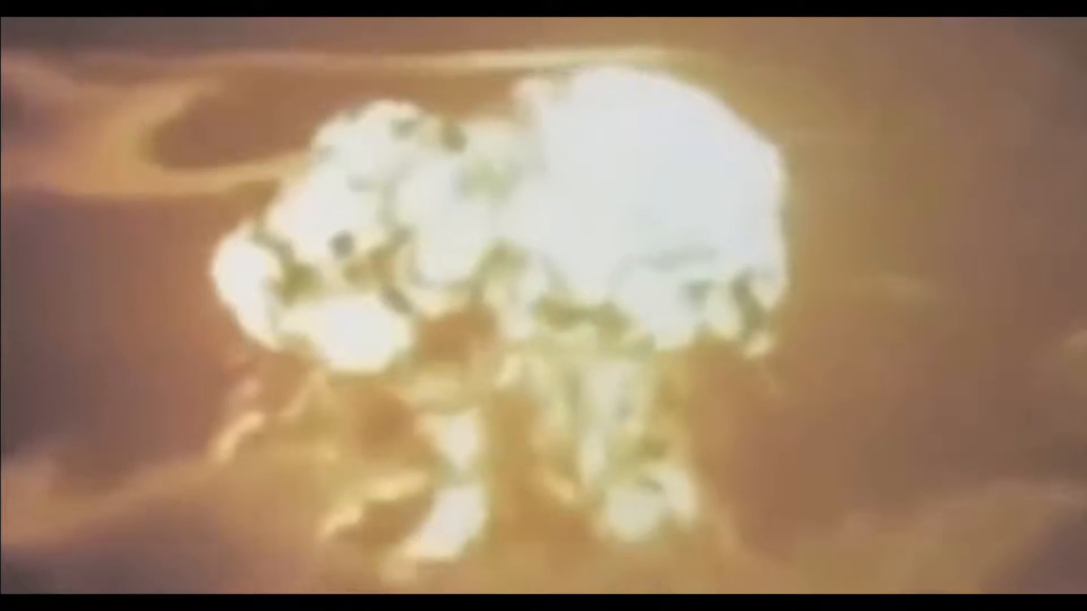
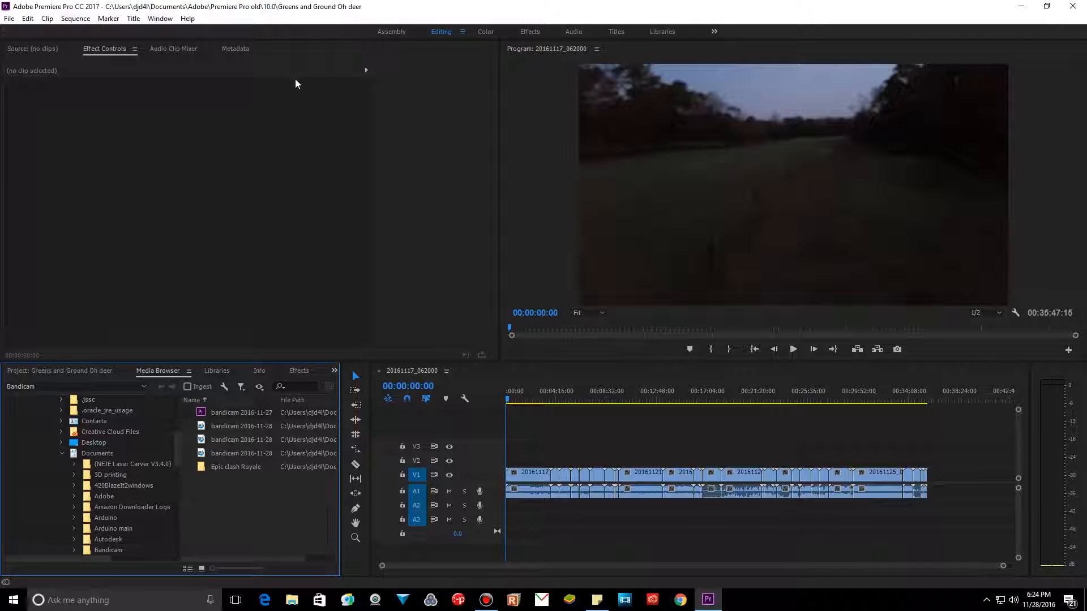
Step: Open File Explorer and go to the Videos folder
left_click(13, 603)
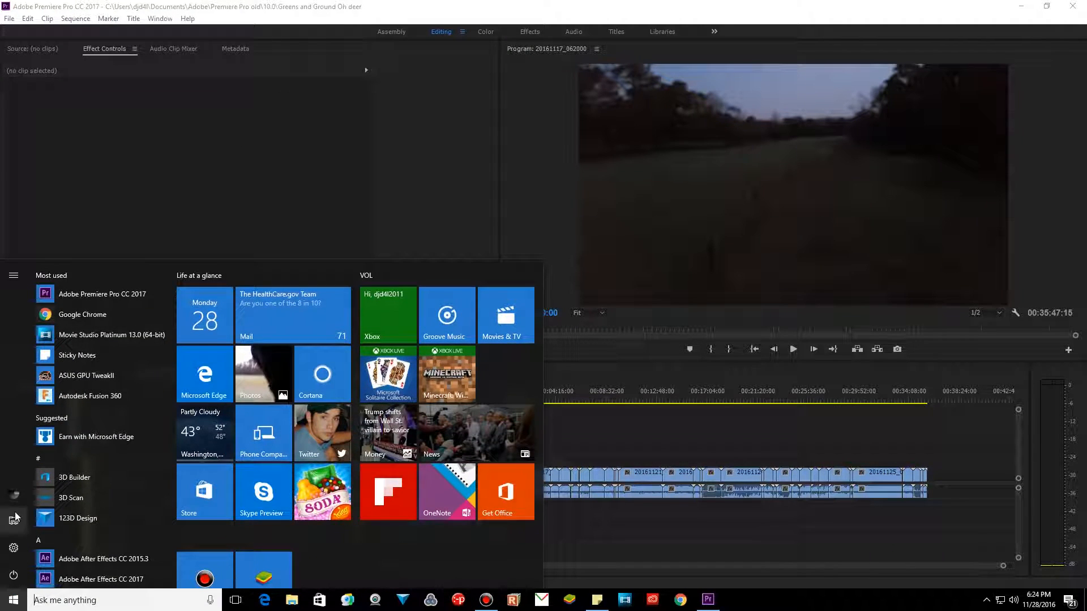
left_click(14, 520)
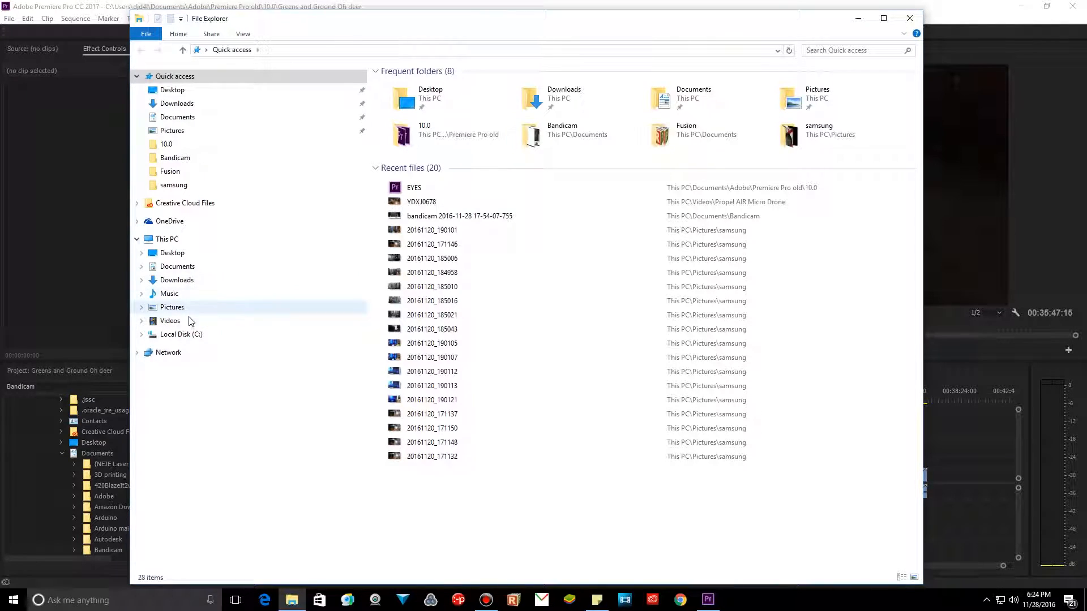
left_click(191, 321)
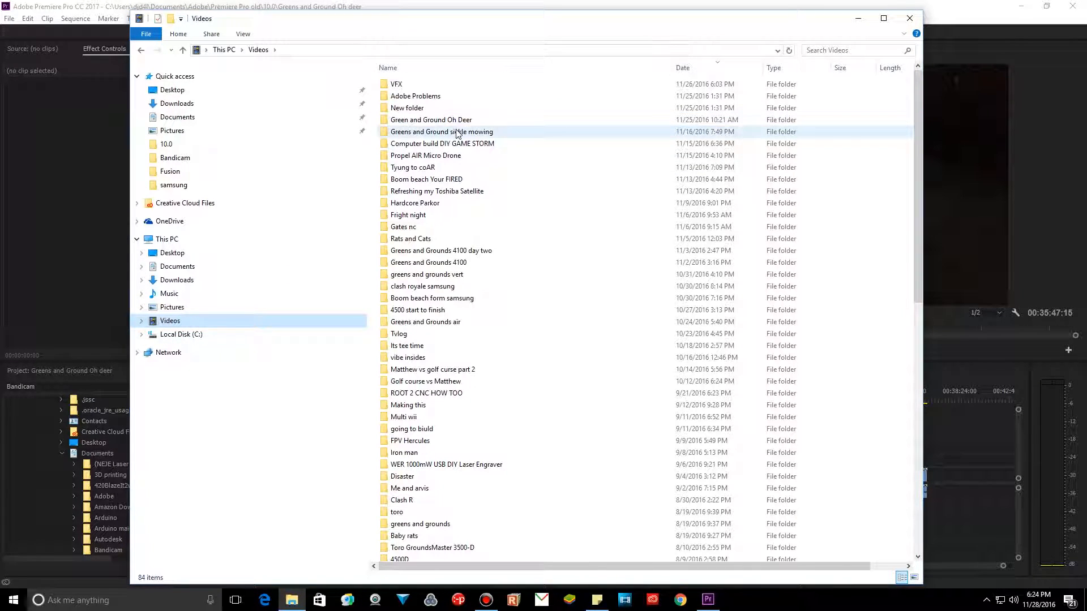
Step: Edit the name of the Green and Ground Oh Deer folder to Green and Ground deer hunting with the 4100
mouse_move(462, 122)
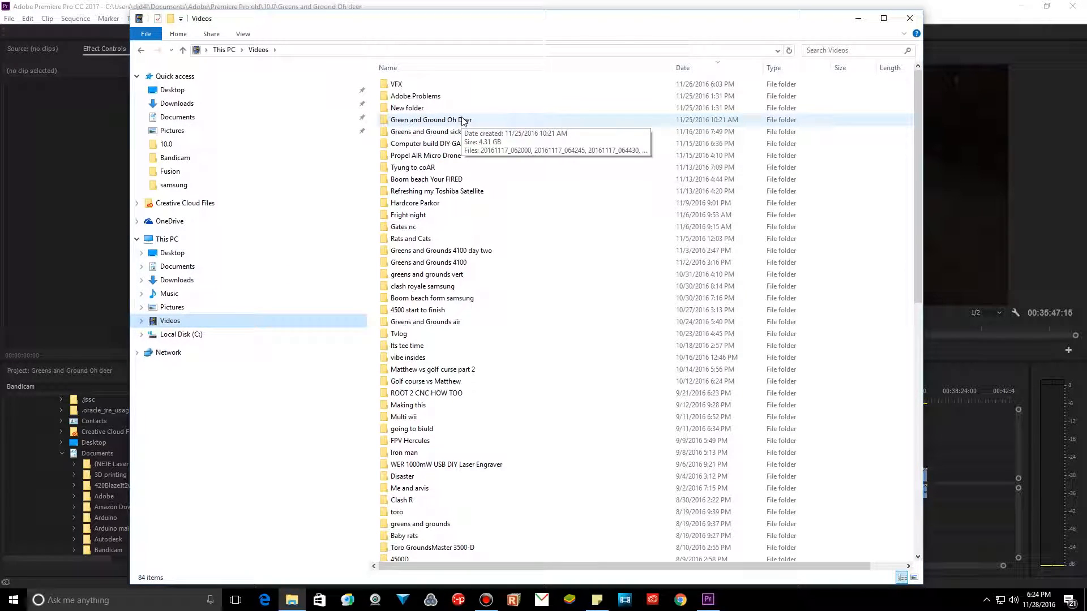
left_click(463, 121)
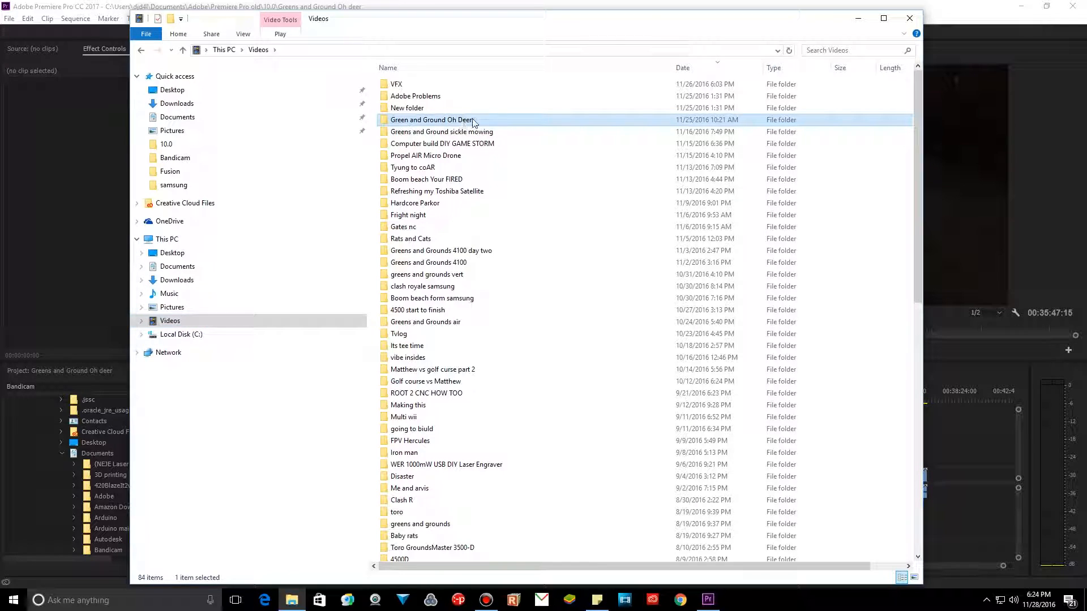
left_click(466, 121)
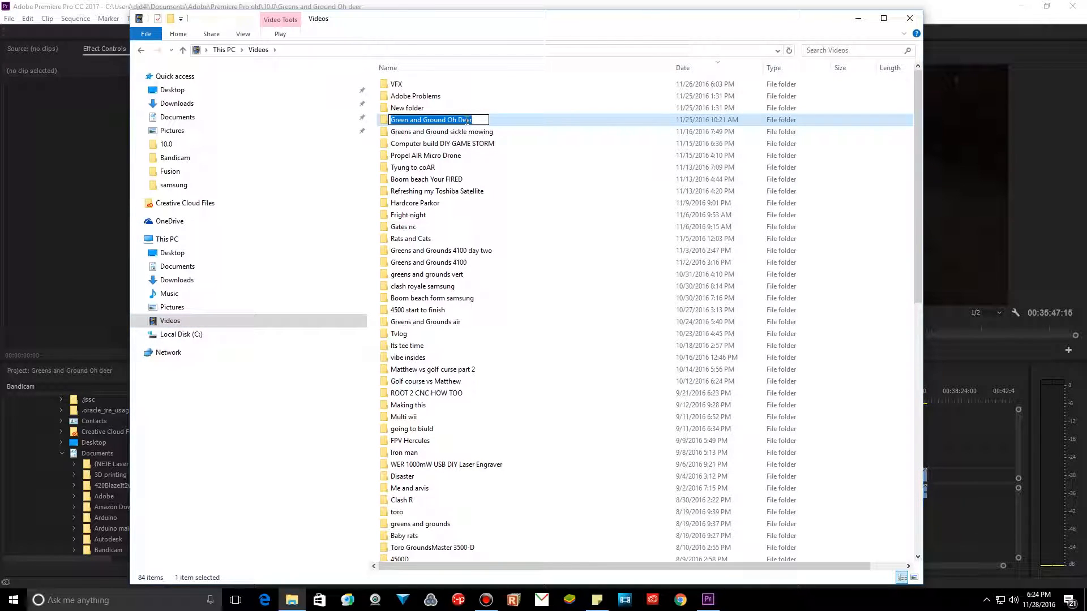
left_click(474, 120)
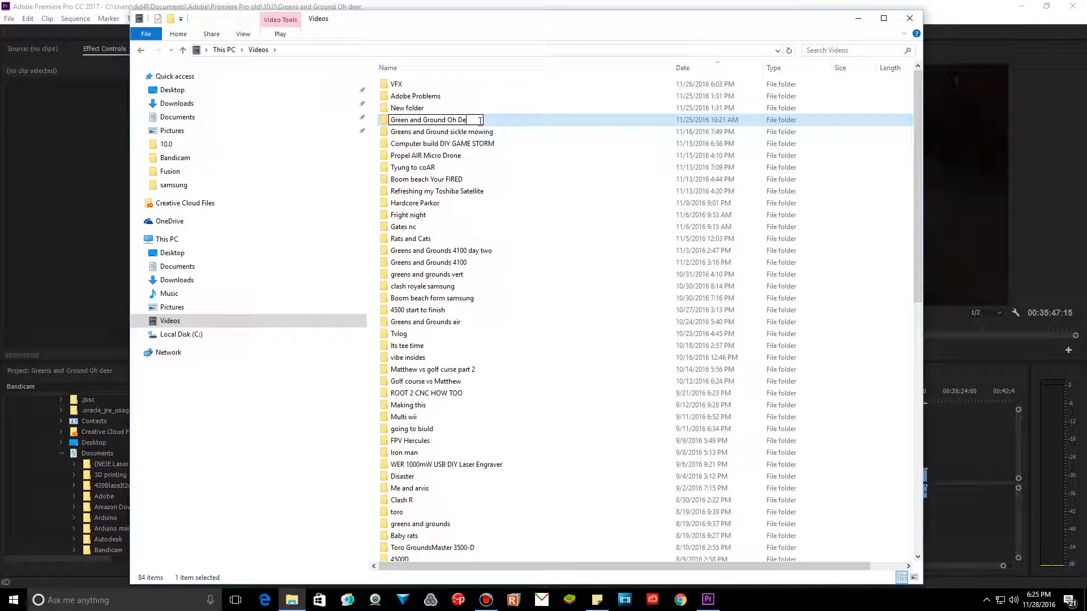
key("BackSpace")
key("BackSpace")
key("BackSpace")
key("BackSpace")
key("BackSpace")
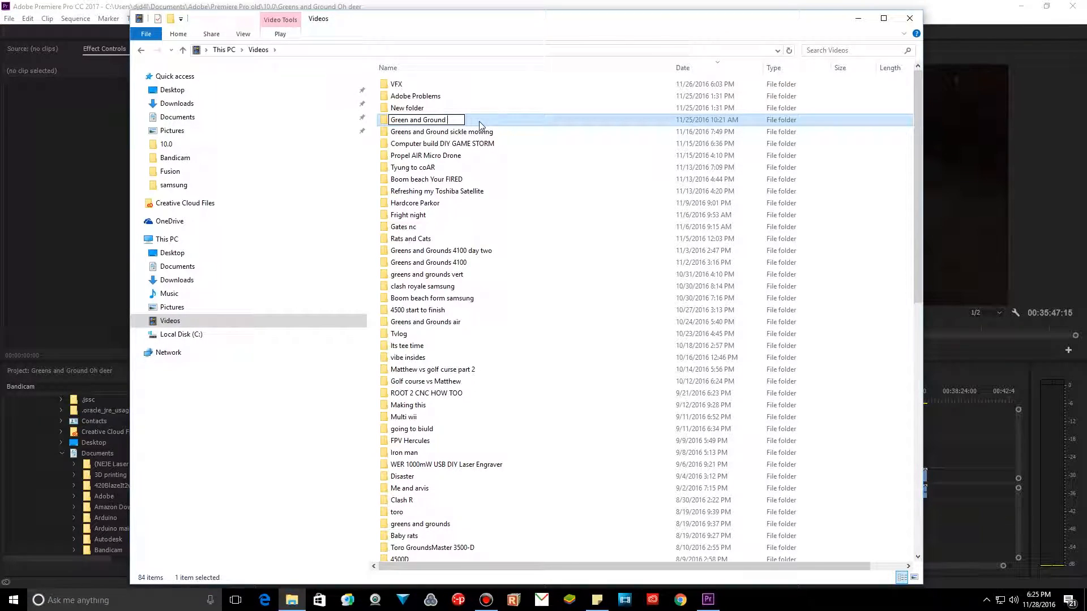
type("deer hunting with ")
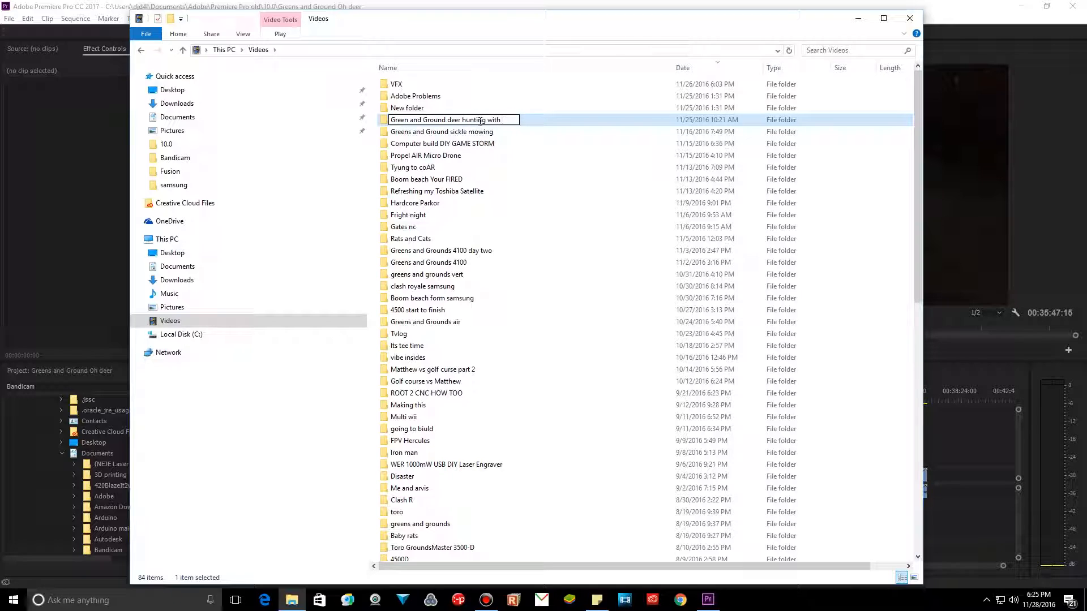
type("the 4100")
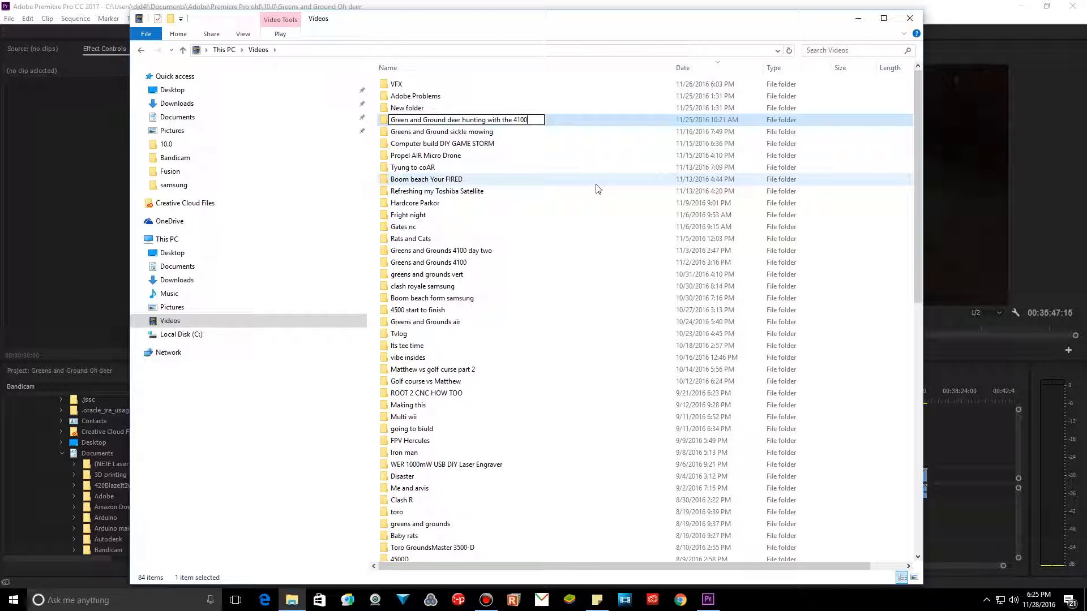
Step: Copy the complete new folder name, confirm the rename, and switch back to Premiere Pro
left_click_drag(535, 120, 392, 120)
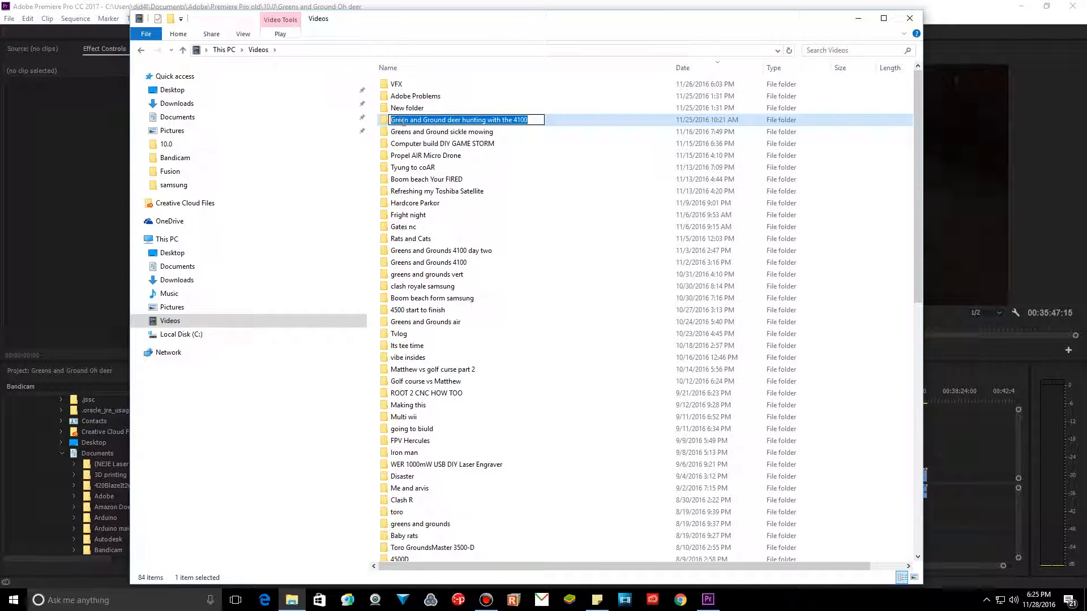
right_click(403, 122)
left_click(440, 157)
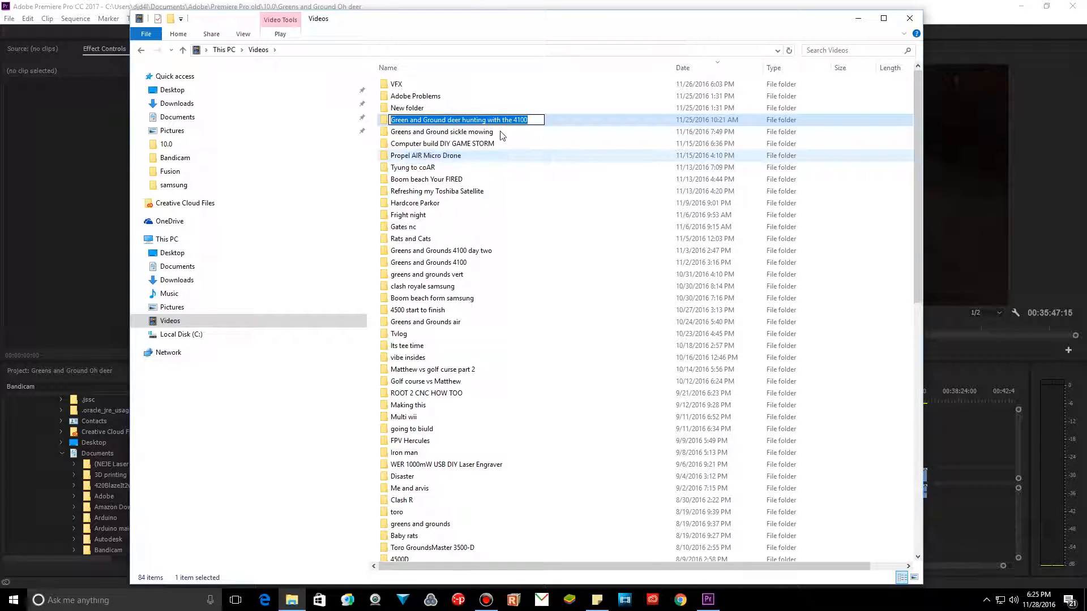
left_click(957, 20)
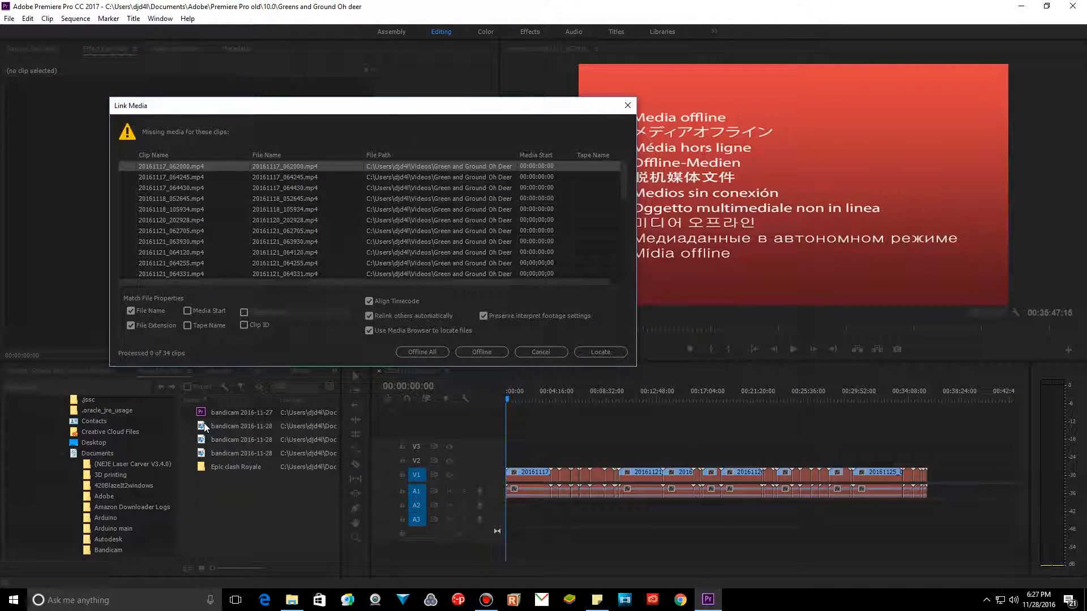
Step: Review the missing clips, search the Videos folder for 20161117_062000.mp4, and relink it from the Green and Ground deer hunting with the 4100 folder
scroll(454, 199, "down", 8)
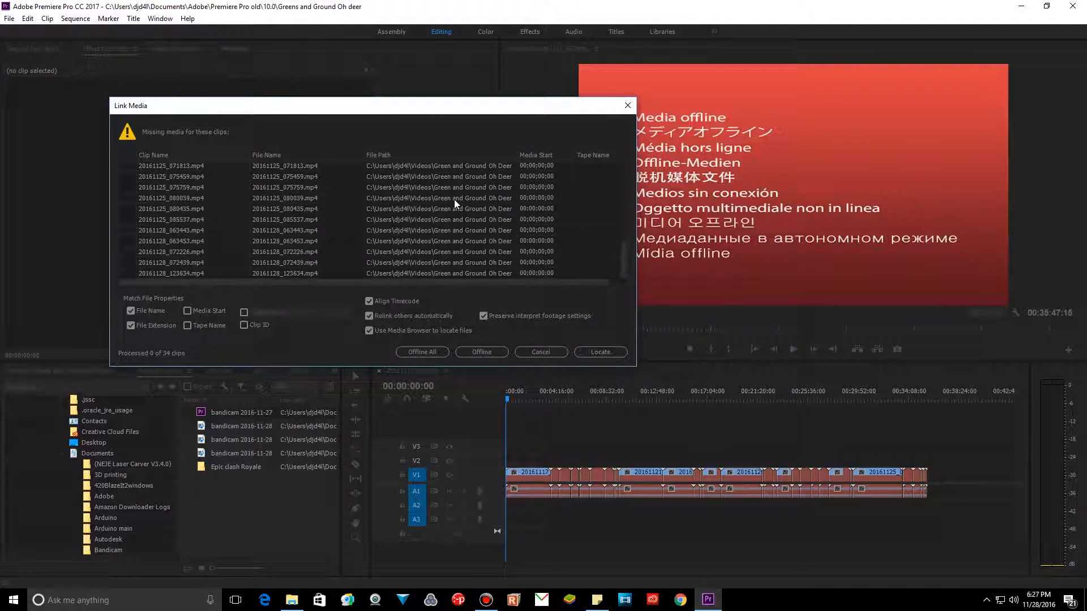
scroll(453, 200, "up", 8)
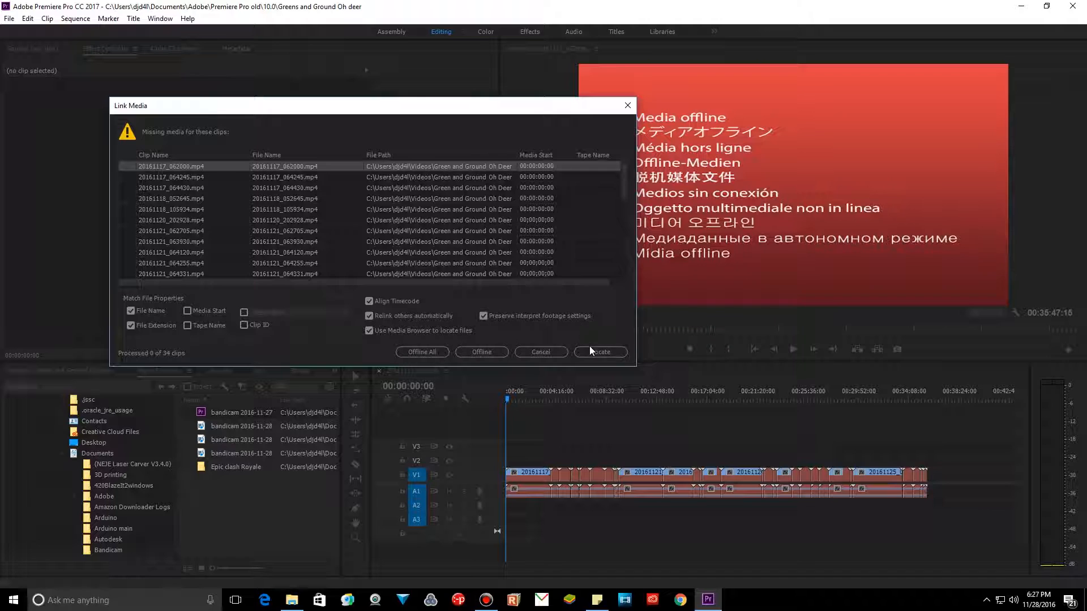
left_click(605, 355)
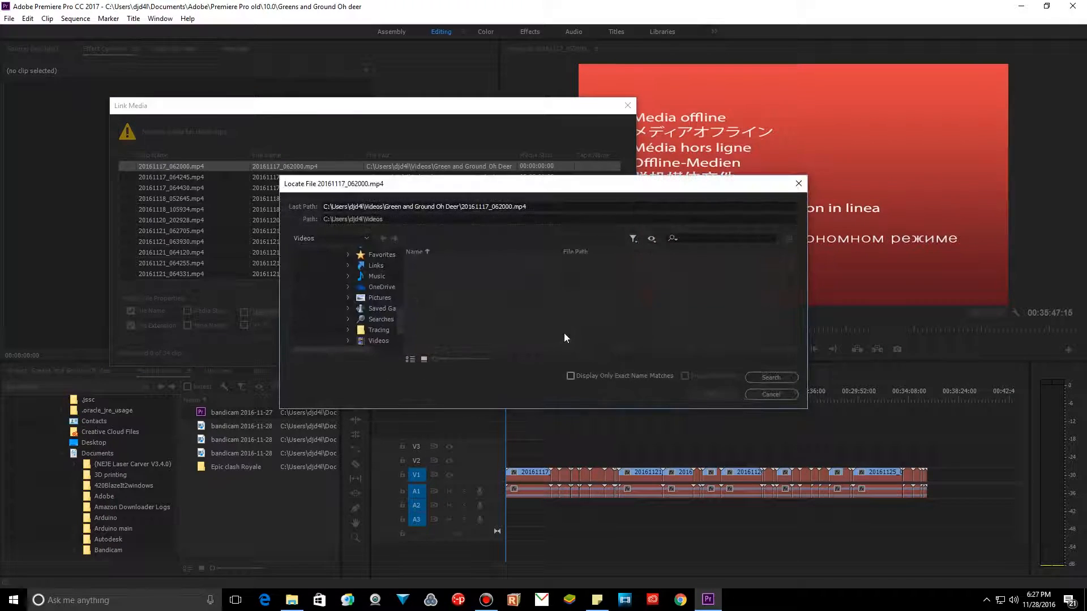
scroll(531, 294, "down", 2)
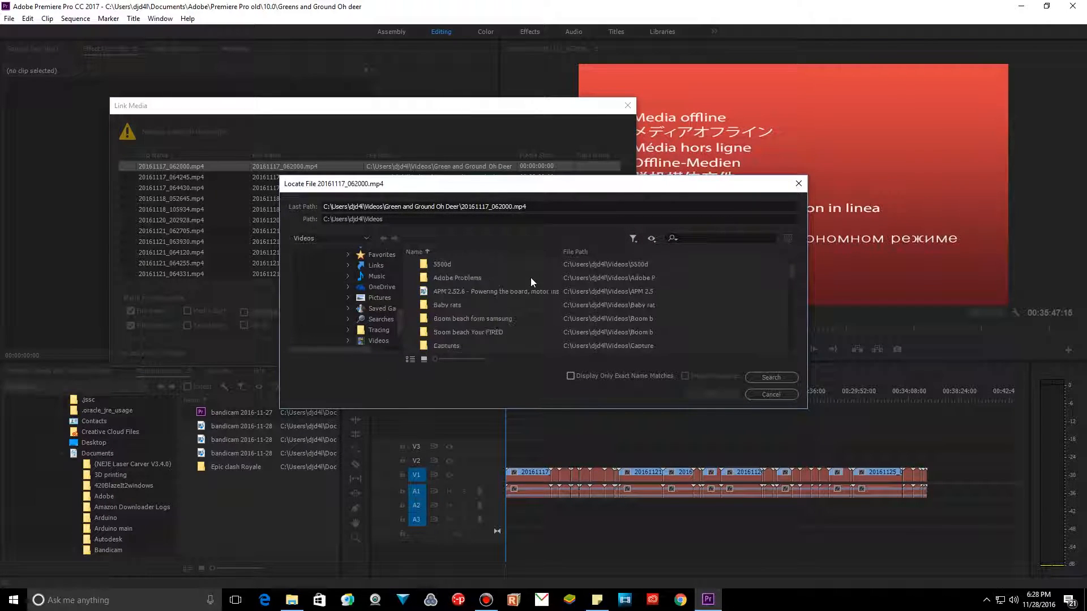
scroll(536, 308, "down", 4)
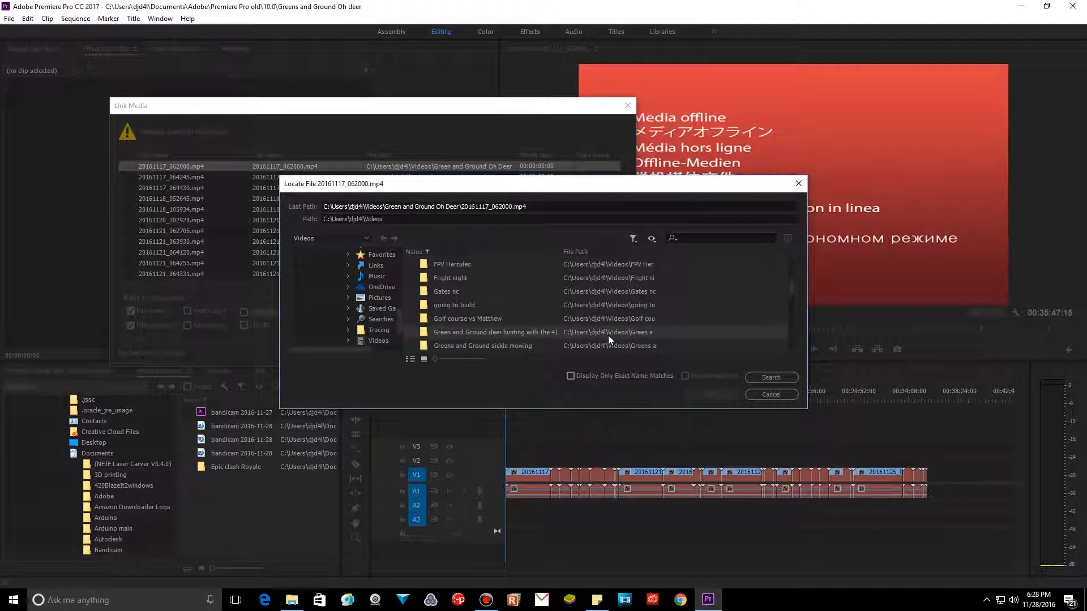
left_click(769, 377)
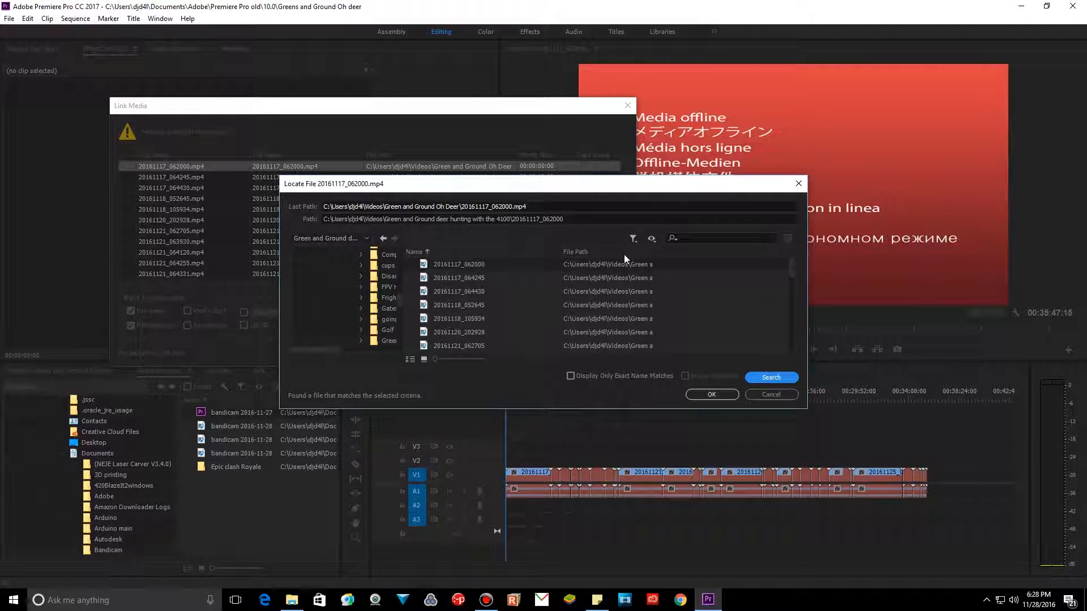
left_click(718, 395)
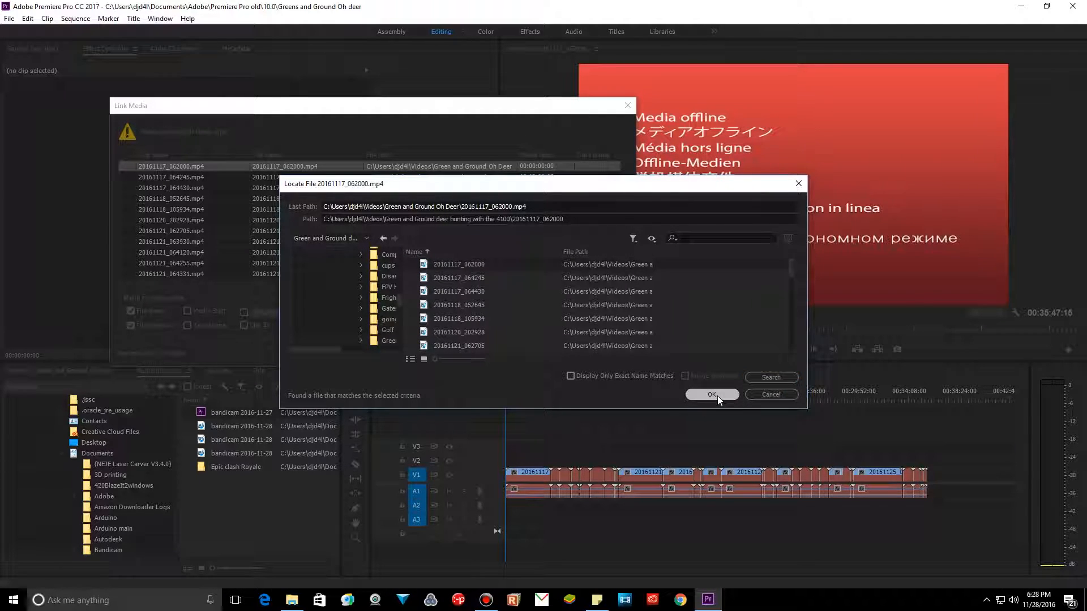